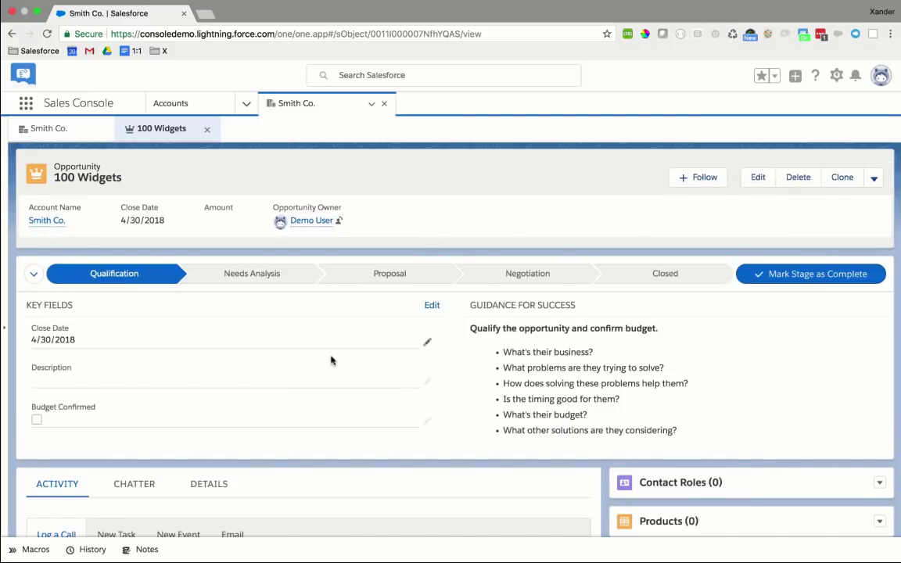
- Run the "Opp - Call 2 - Did Not Answer" macro on the 100 Widgets opportunity and review its activity timeline
scroll(338, 374, down, 3)
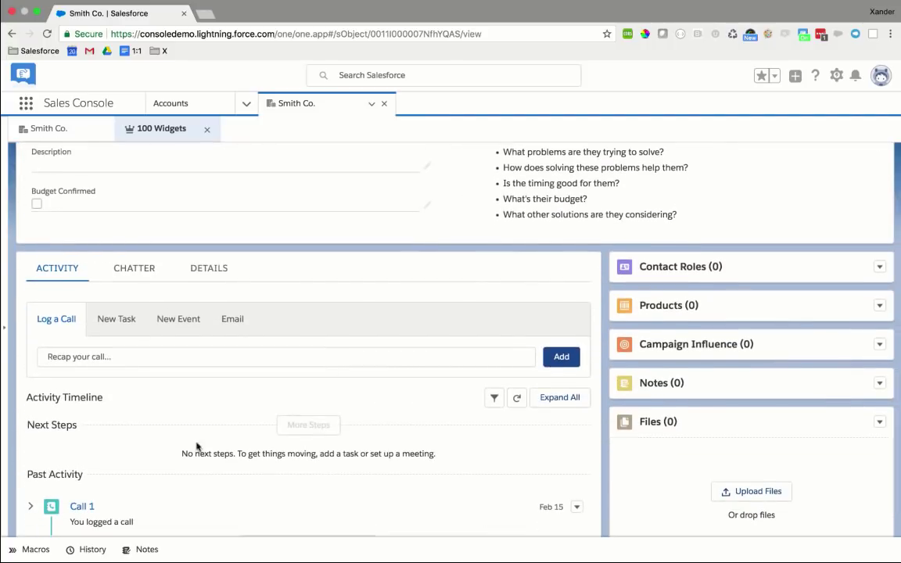
click(27, 551)
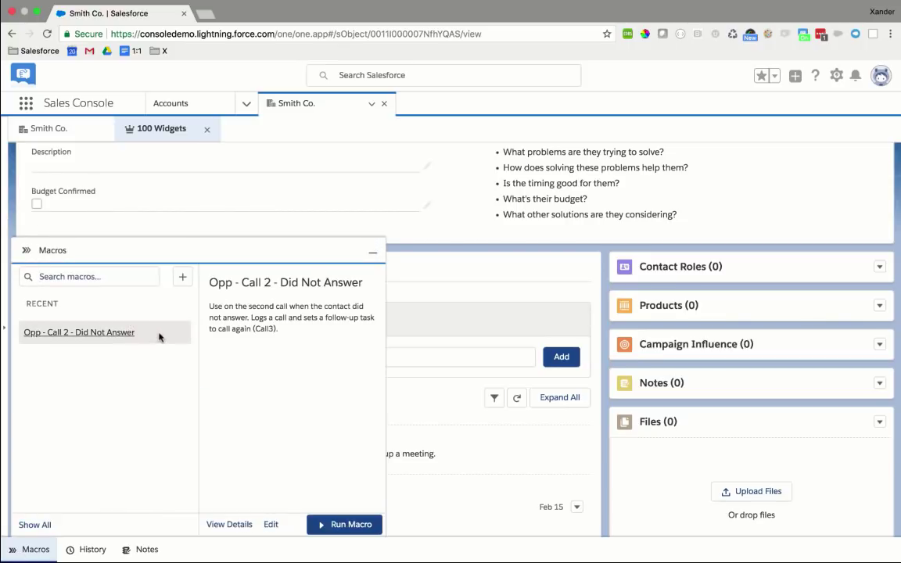
click(347, 525)
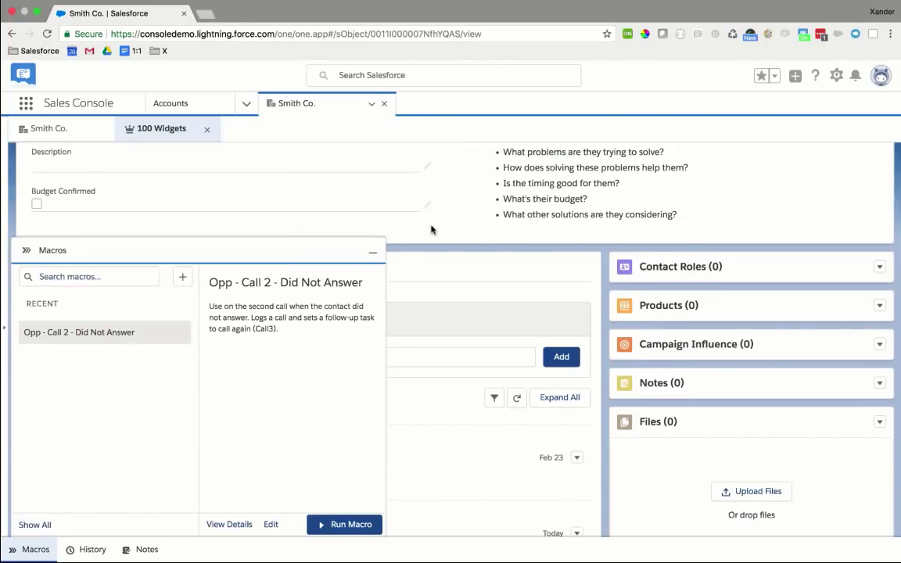
click(373, 252)
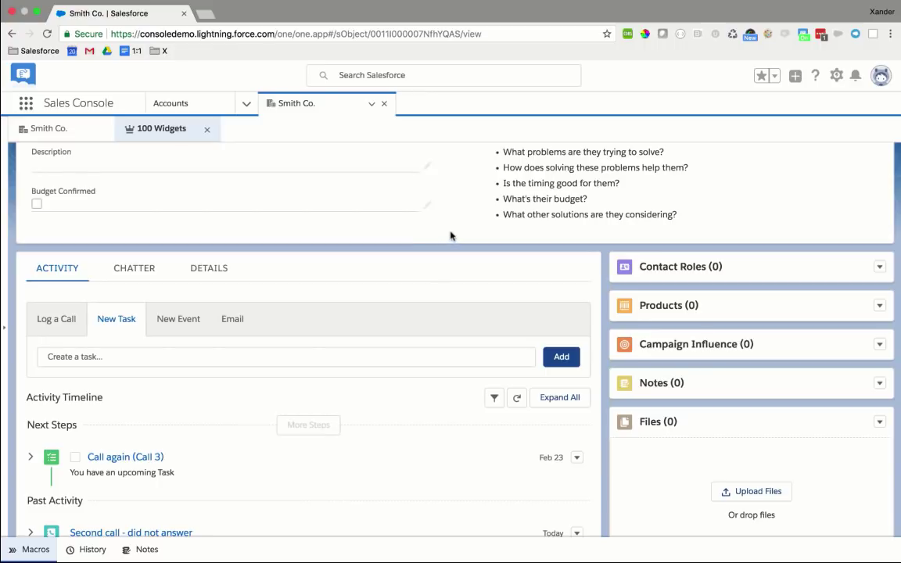
scroll(463, 234, down, 3)
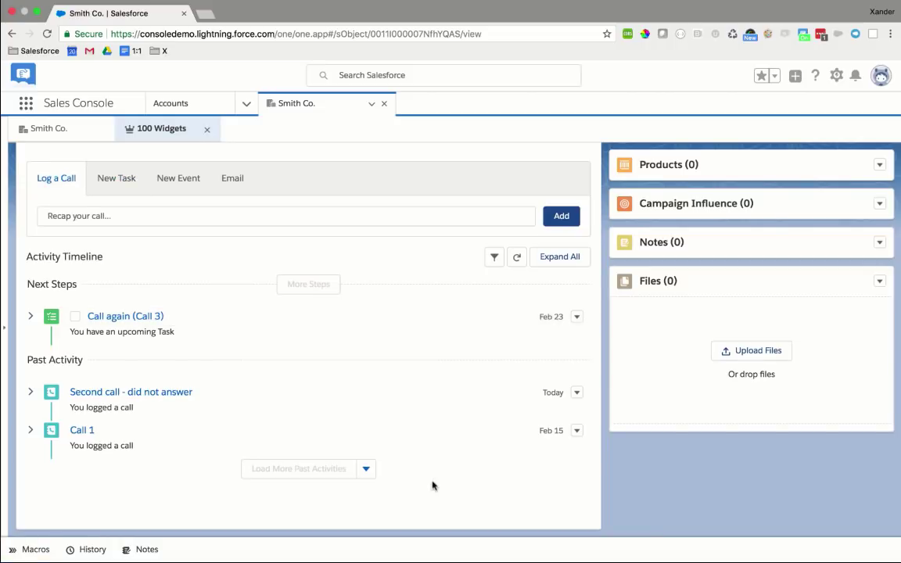
- View the details of the "Opp - Call 2 - Did Not Answer" macro to examine its instructions
click(30, 547)
click(156, 332)
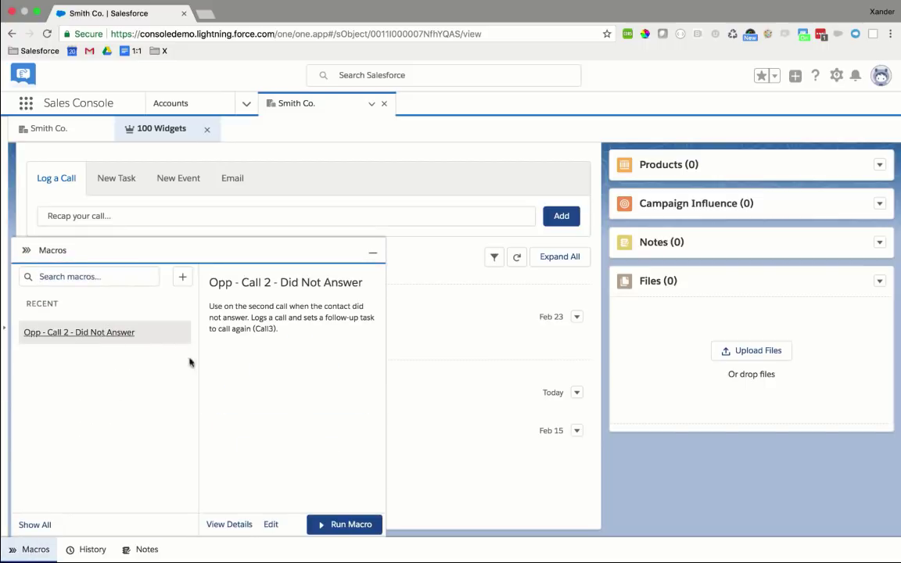
click(231, 525)
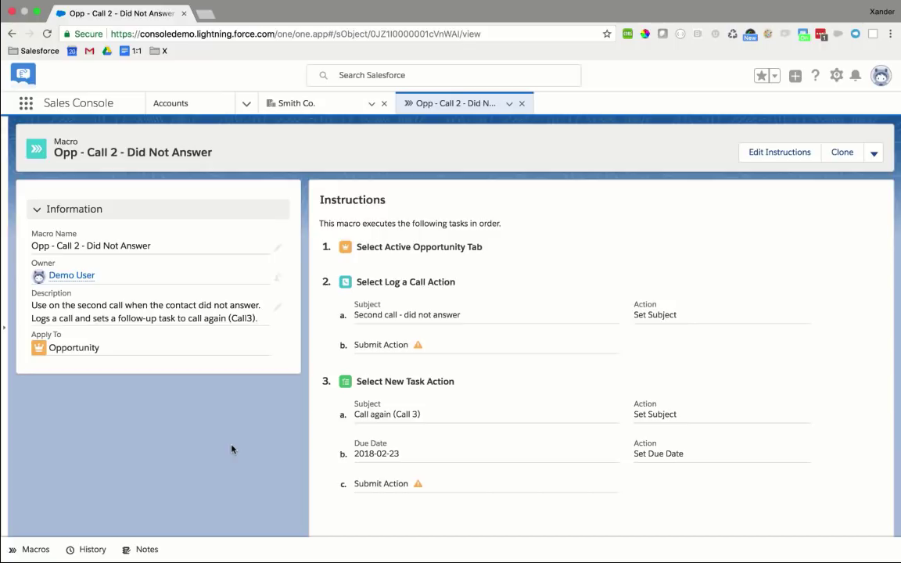
- Find the App Manager in Setup and open the Sales Console app for editing
click(836, 75)
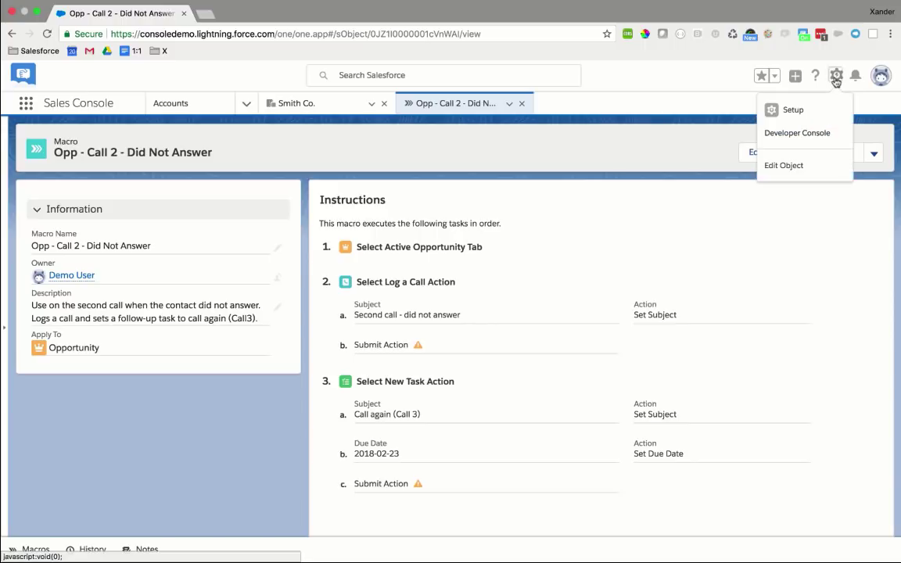
click(794, 110)
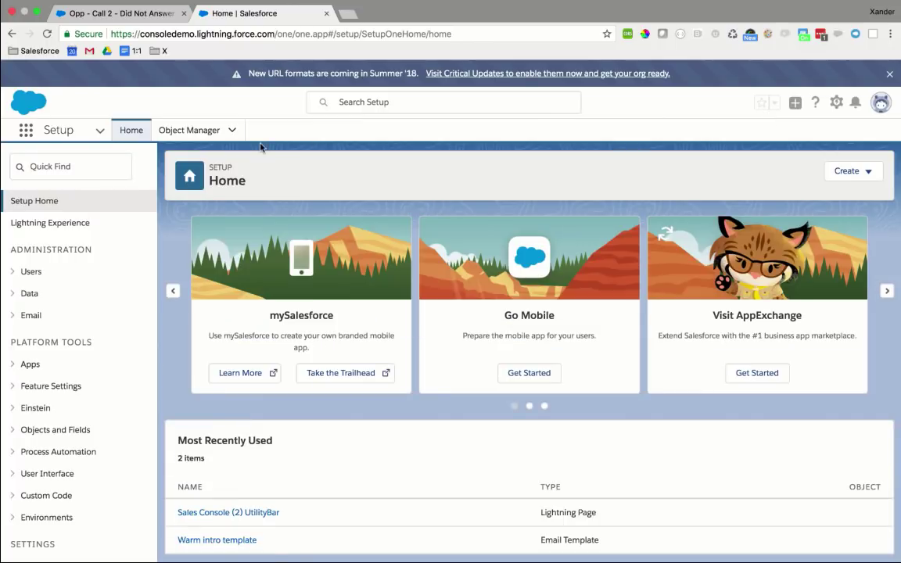
text(app m)
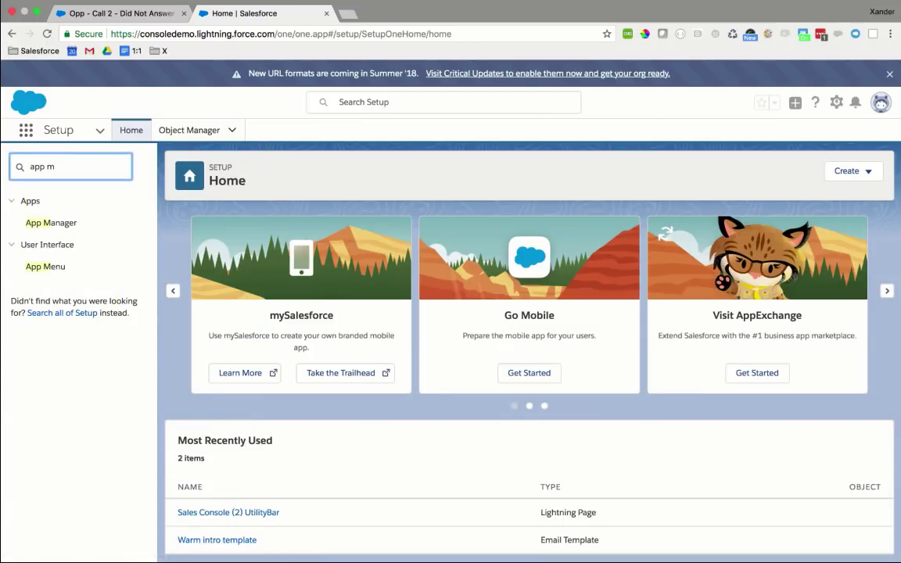
click(44, 224)
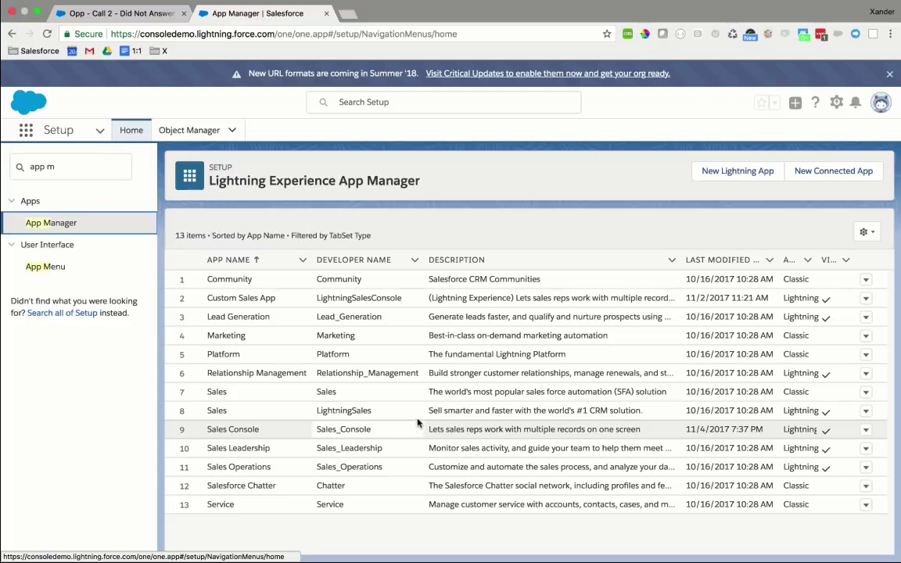
click(867, 431)
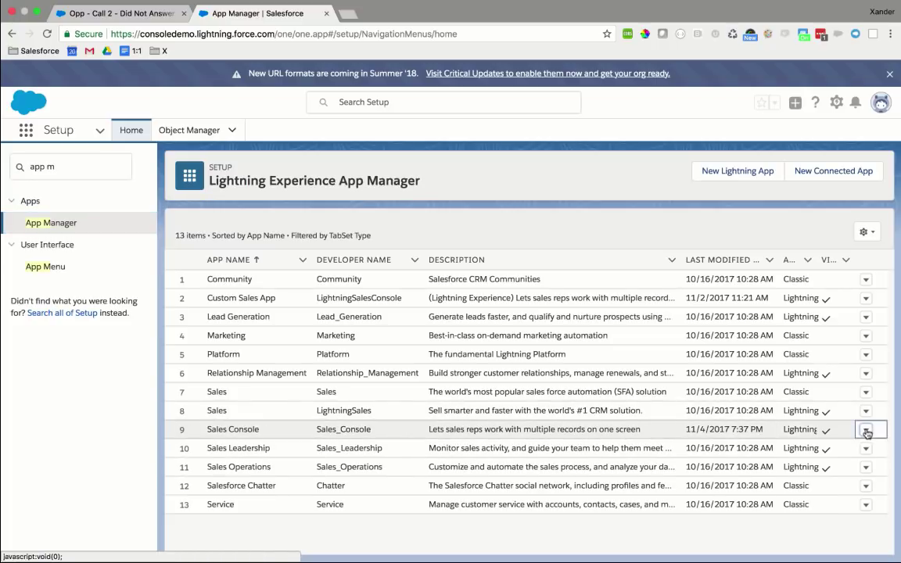
click(828, 454)
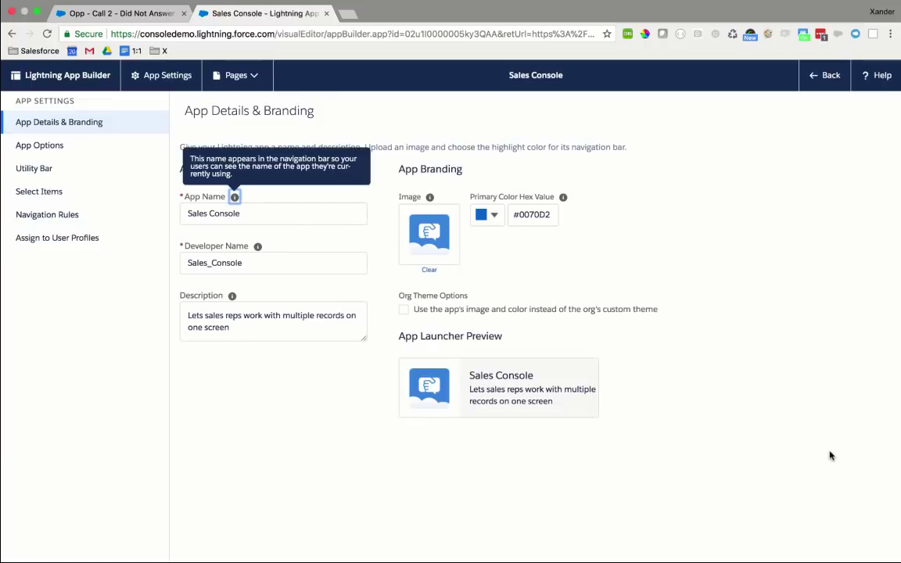
- Look through the Sales Console app's utility bar settings and find Macros among the items that can be added
click(84, 169)
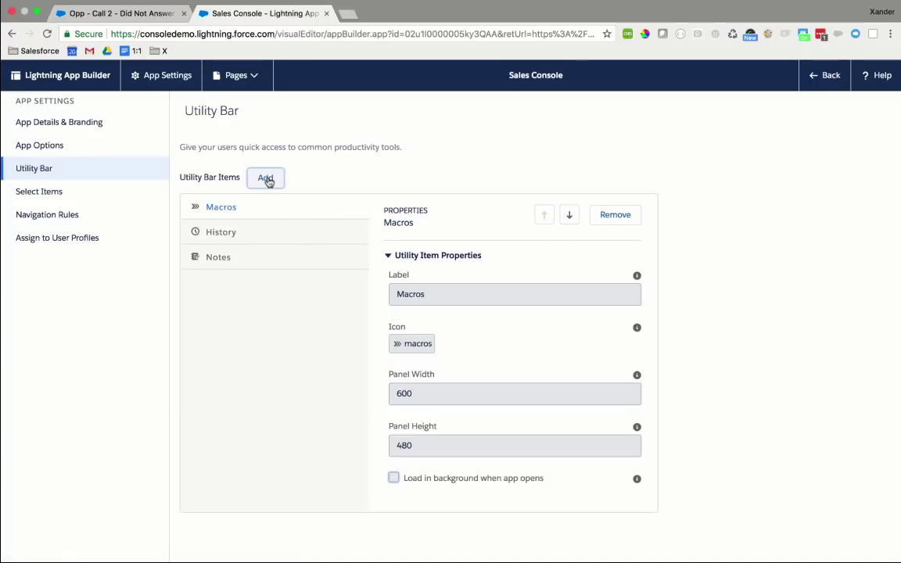
click(266, 179)
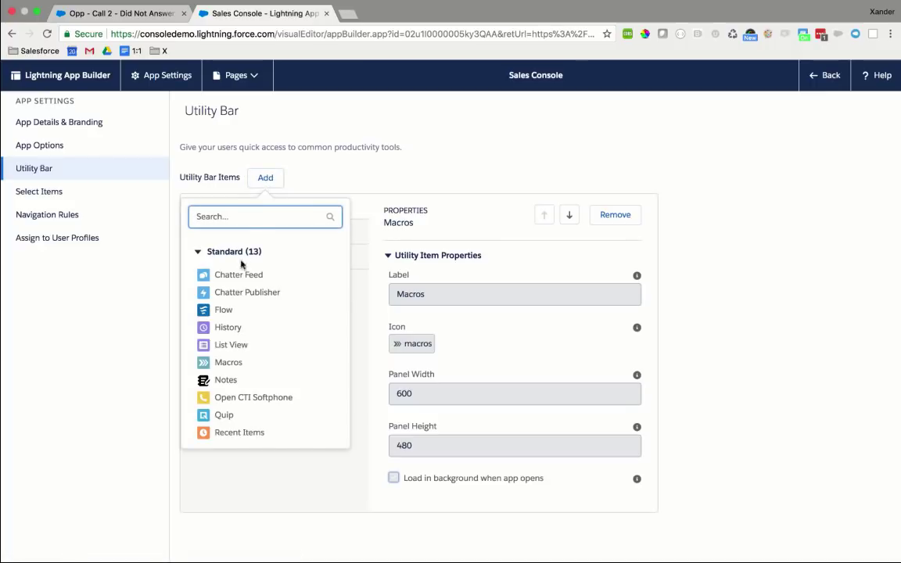
click(230, 365)
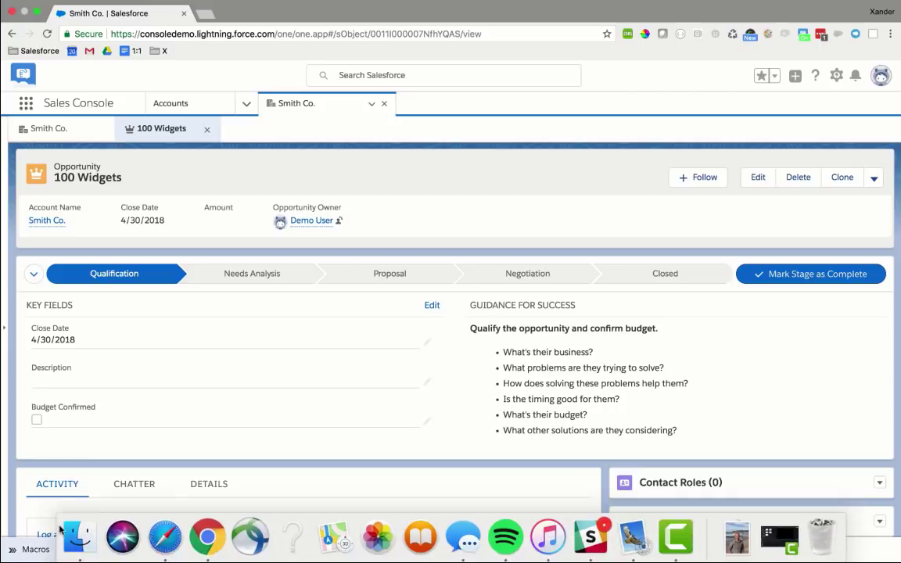
- Create and save a new macro named "Demo call 2" that applies to Opportunity
click(34, 550)
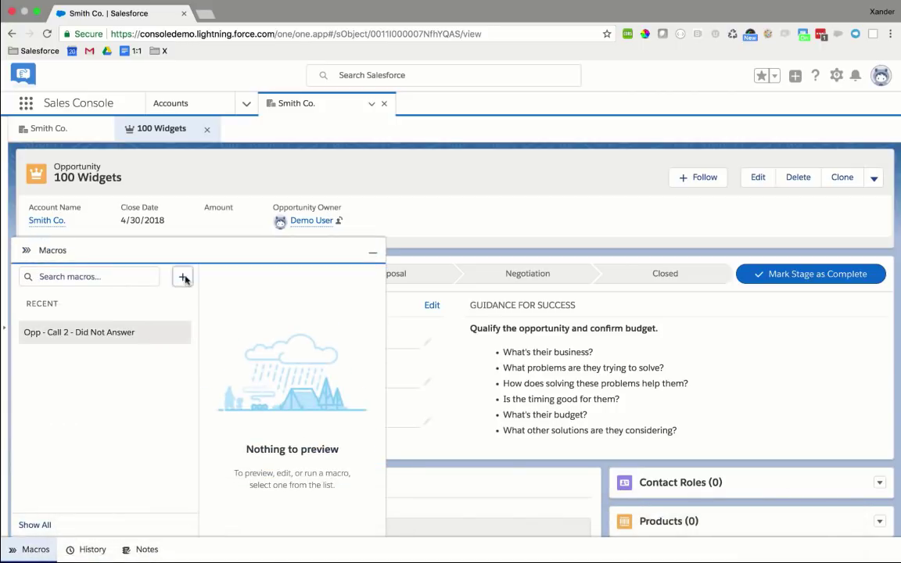
click(183, 277)
click(345, 237)
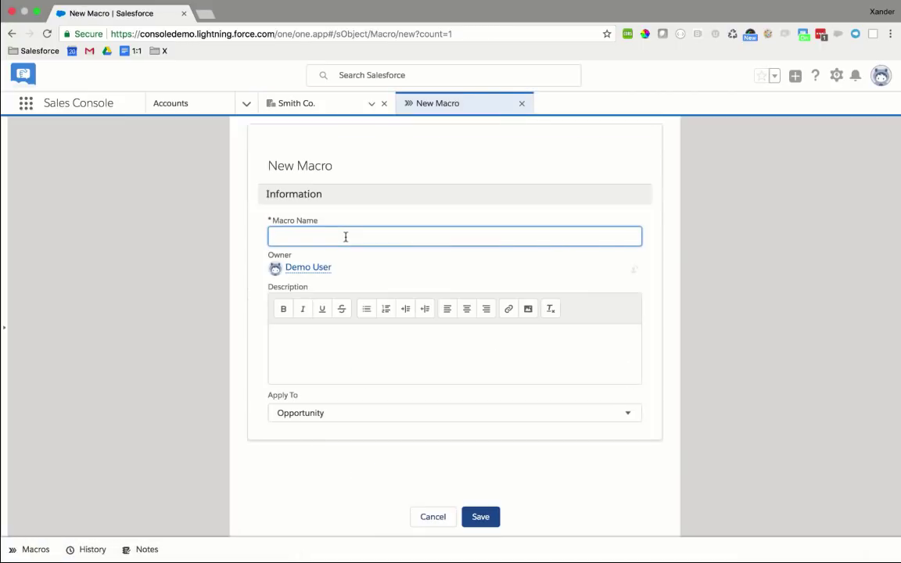
text(Demo call 2)
click(345, 418)
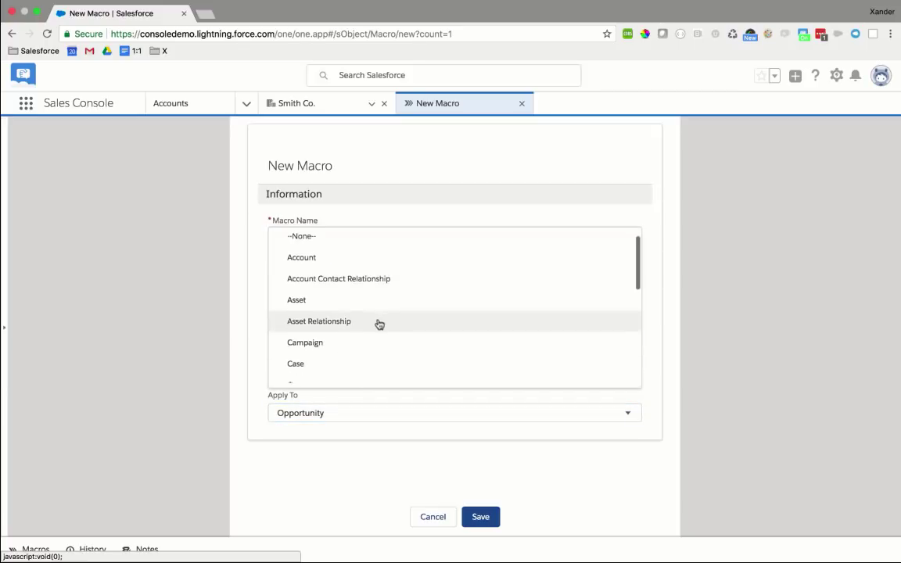
scroll(379, 324, down, 1)
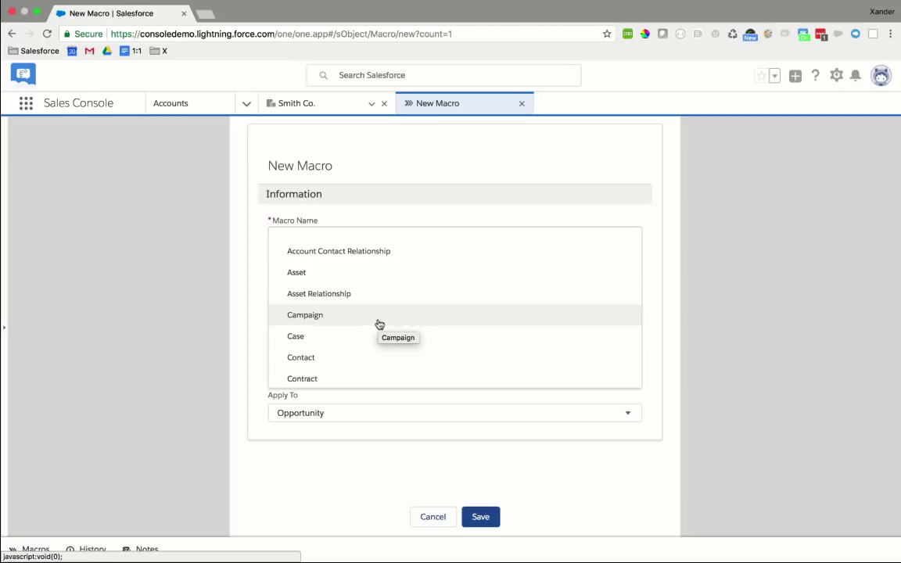
click(324, 467)
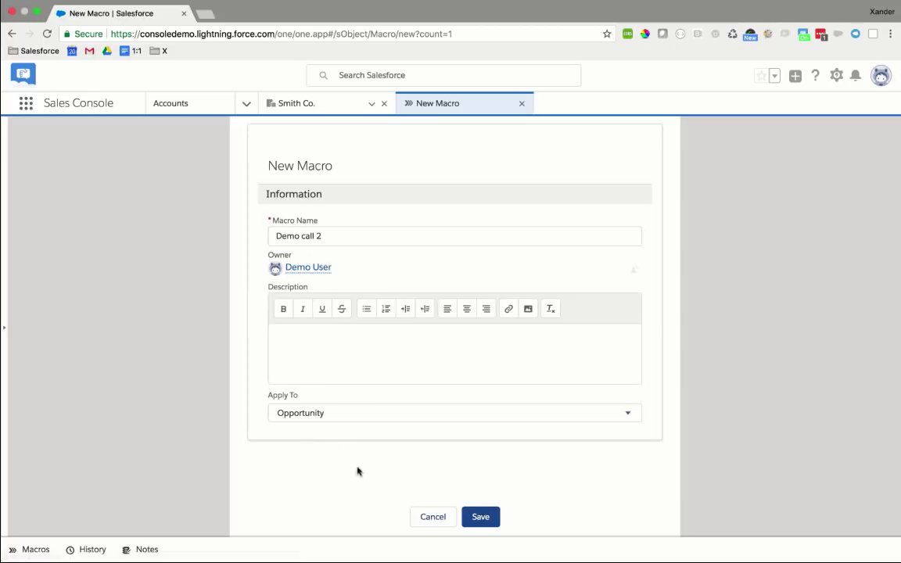
click(480, 517)
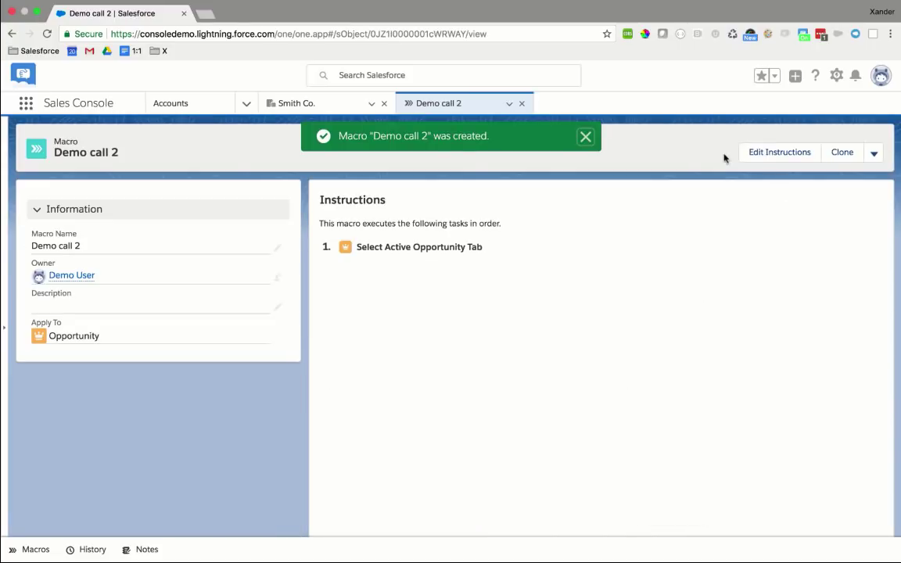
- Open the macro's instructions in the Macro Builder and add a Log a Call action with the subject "Call 2"
click(780, 155)
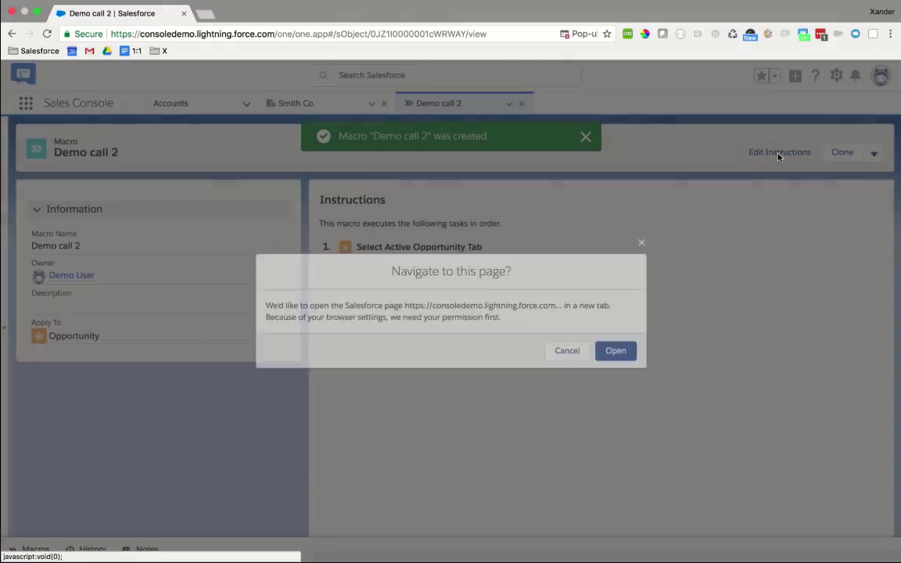
click(622, 352)
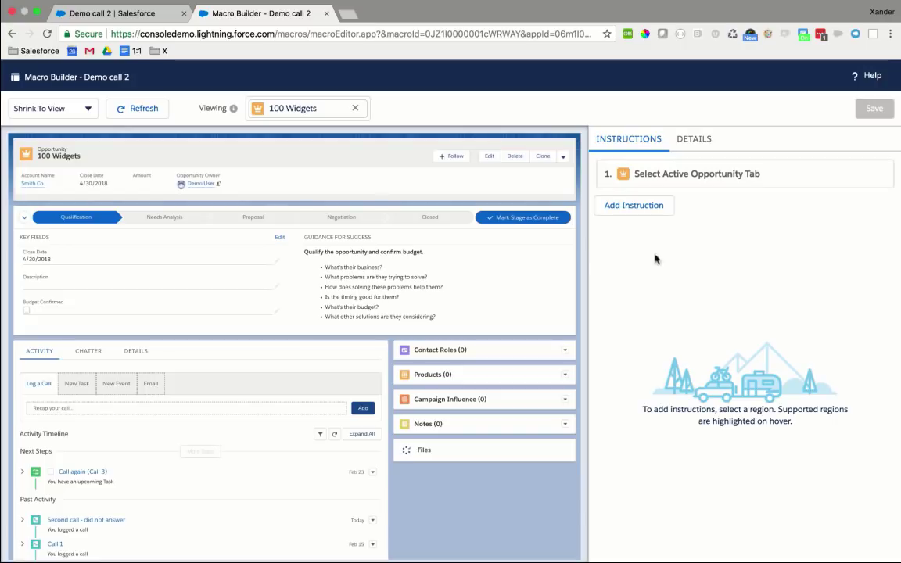
click(644, 209)
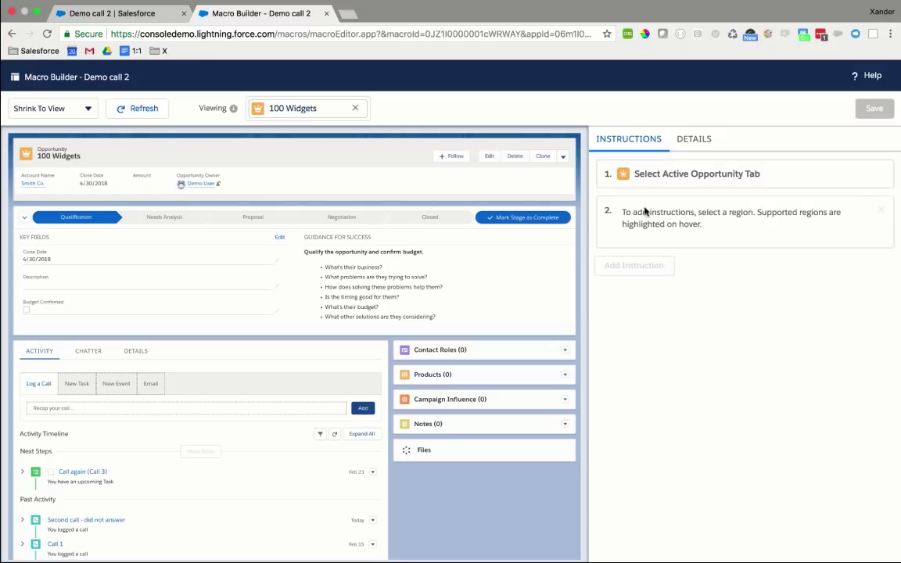
click(41, 385)
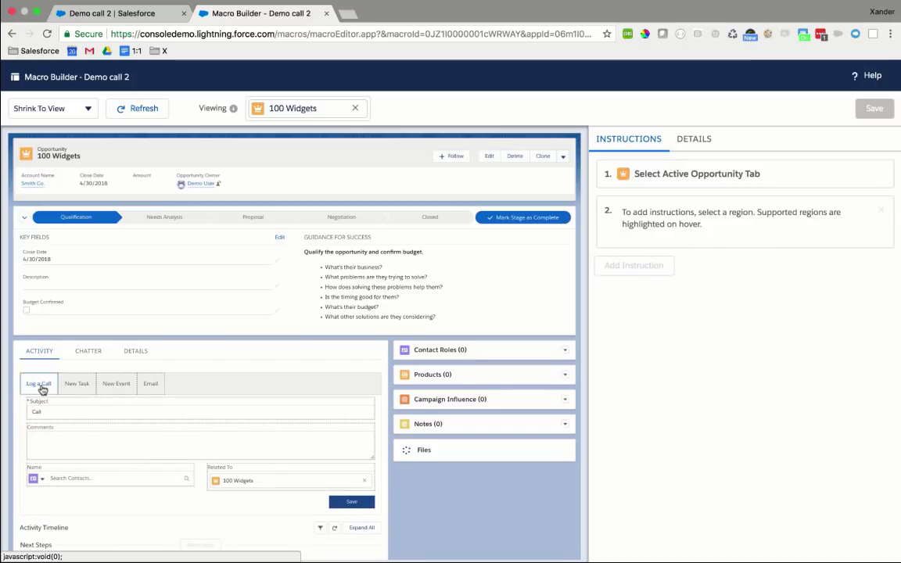
click(66, 423)
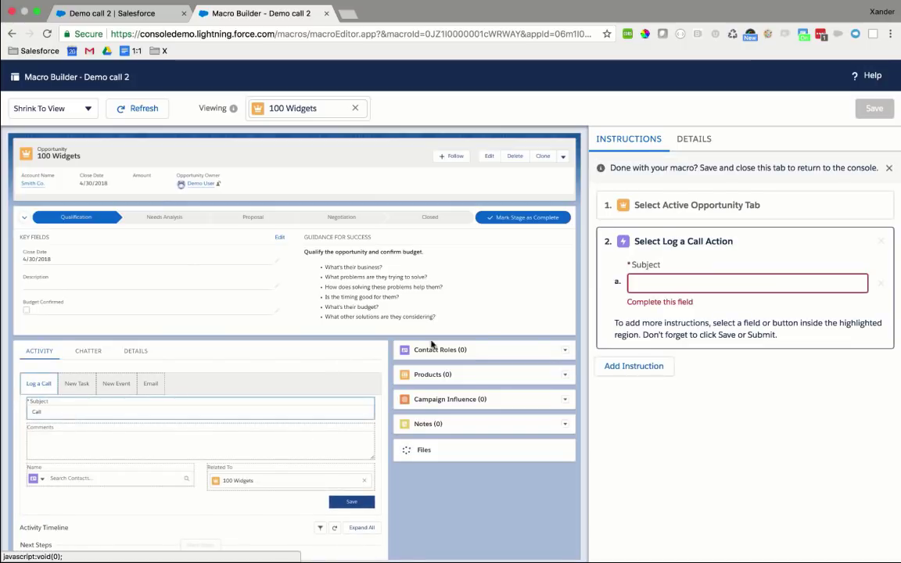
text(Call )
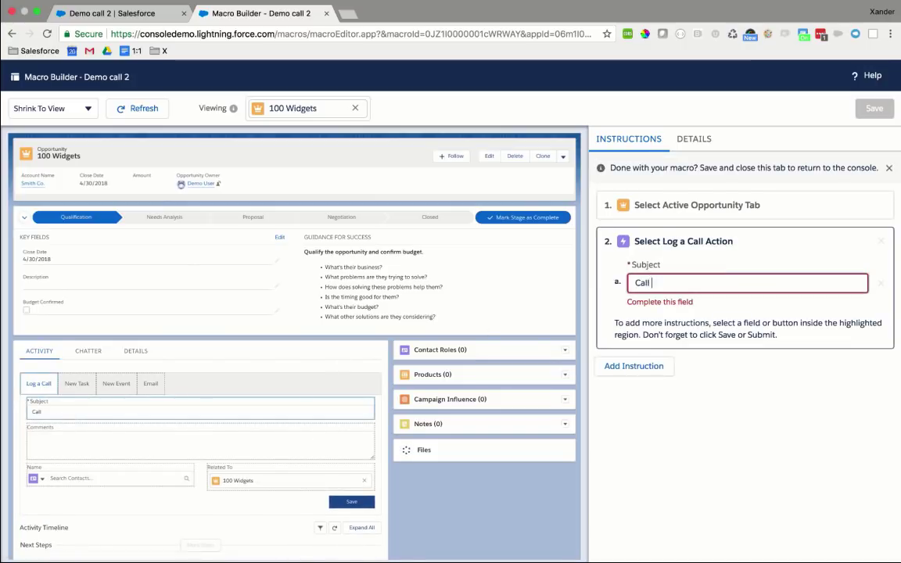
text(2)
- Add the comment "Made a second call." to the Log a Call instruction and have the macro submit the call
click(232, 451)
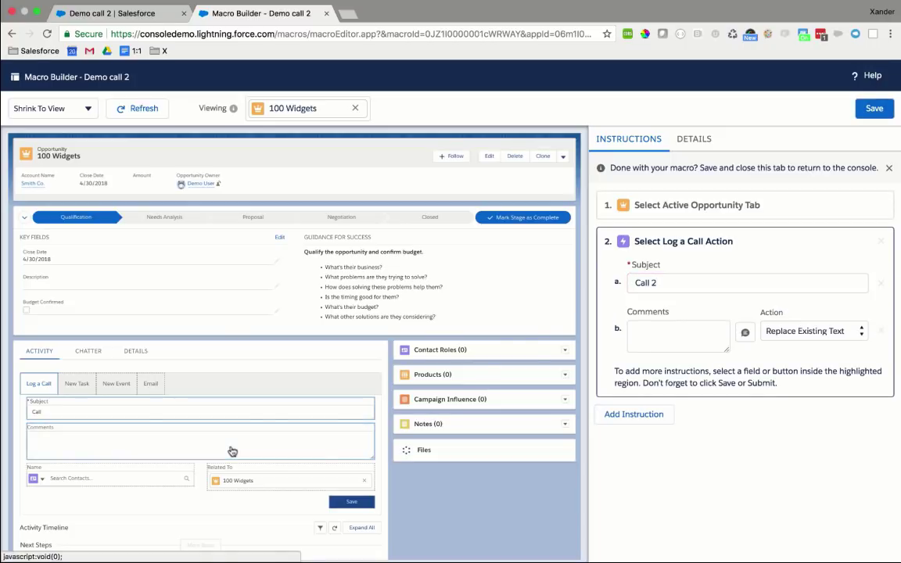
click(659, 333)
text(Made)
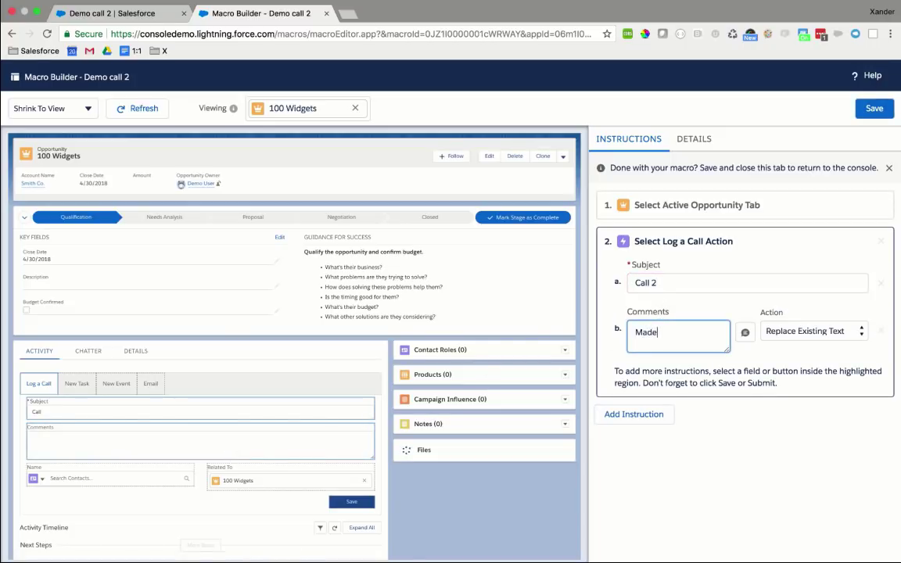
text( a second call.)
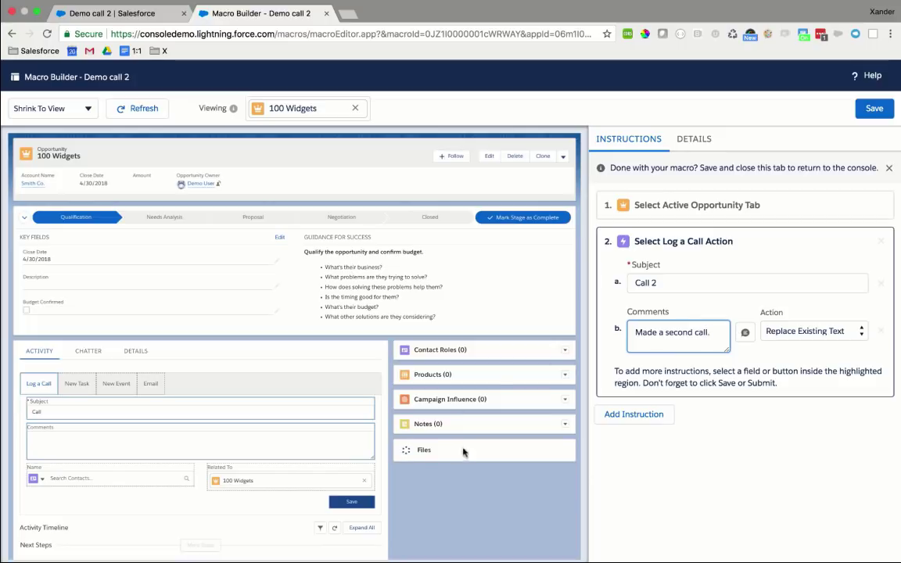
click(358, 506)
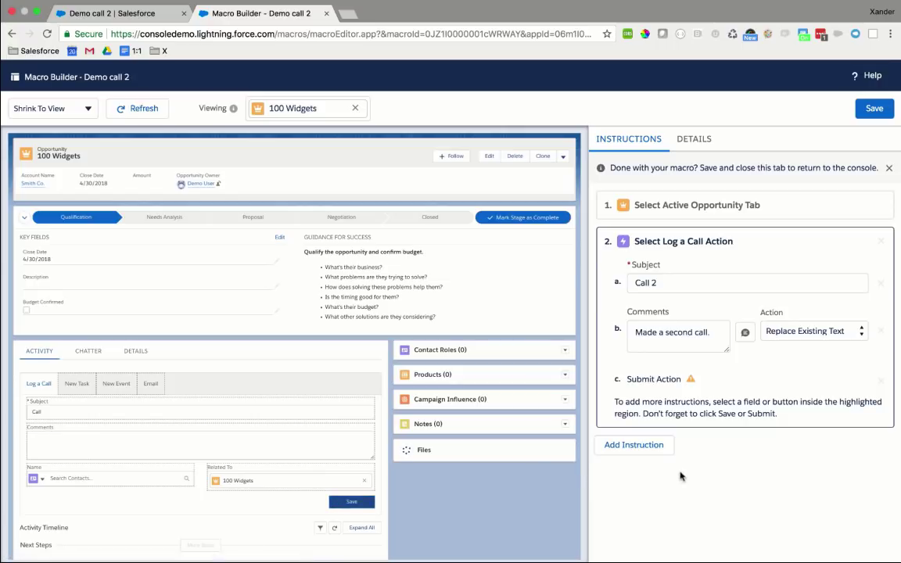
- Add a New Task action to the macro with the subject "Make call 3"
click(640, 446)
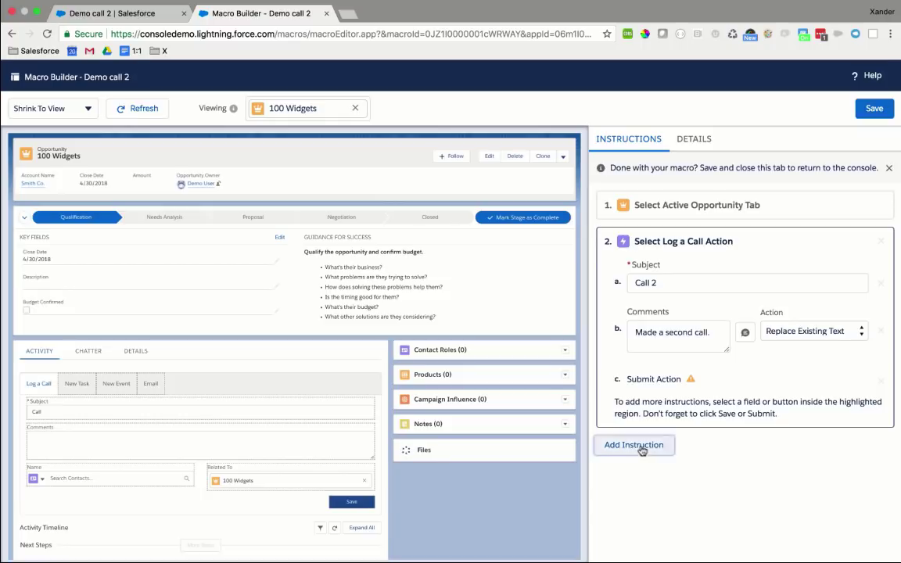
click(78, 385)
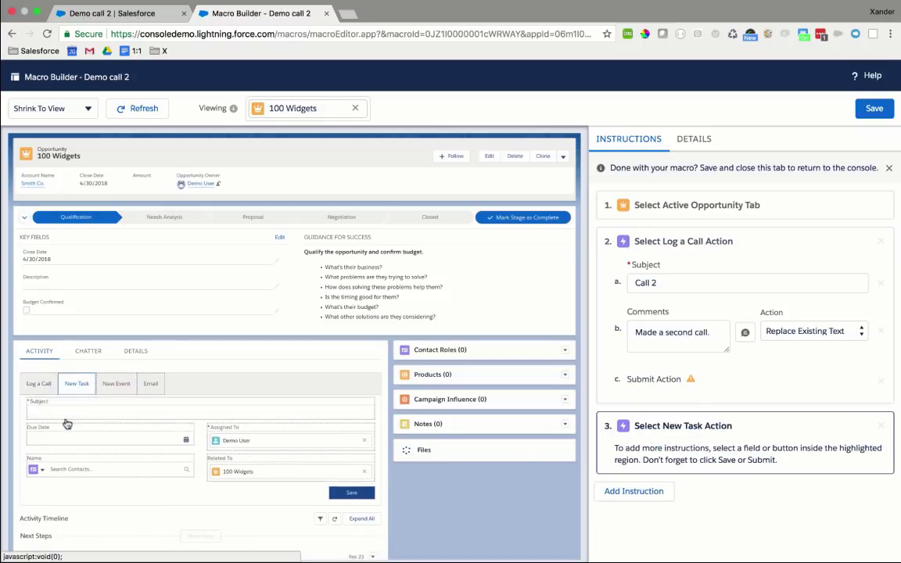
click(75, 413)
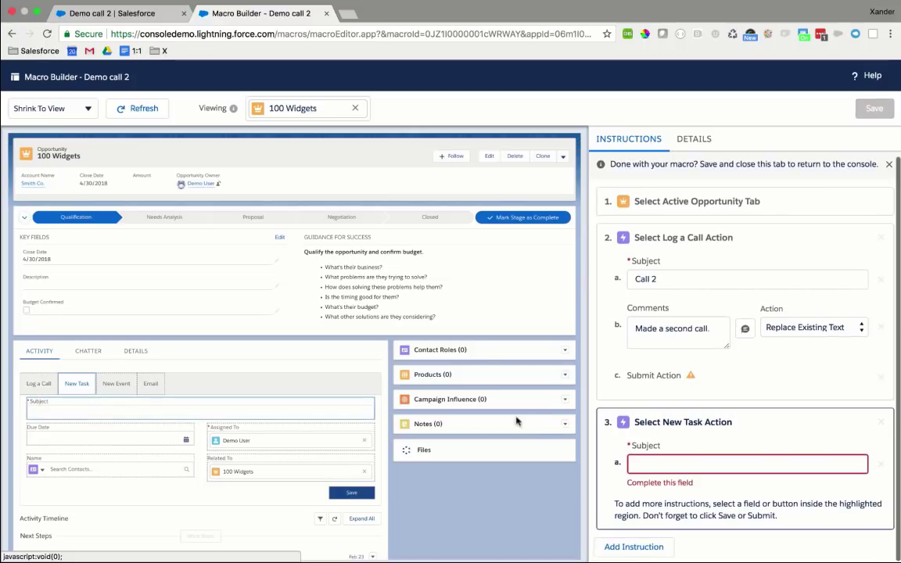
click(651, 463)
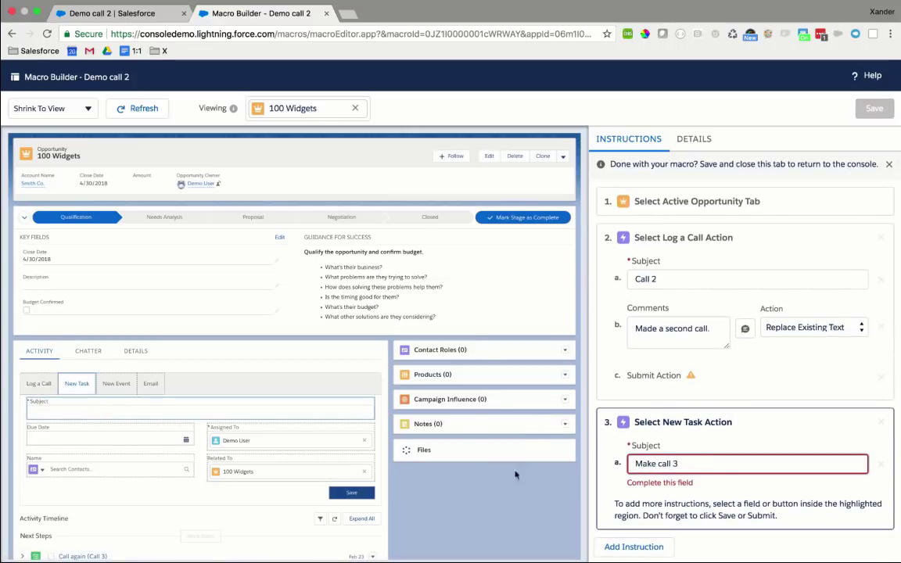
text(Make call 3)
- Set the New Task instruction's due date to 2/23/2018 and have the macro submit the task
click(153, 439)
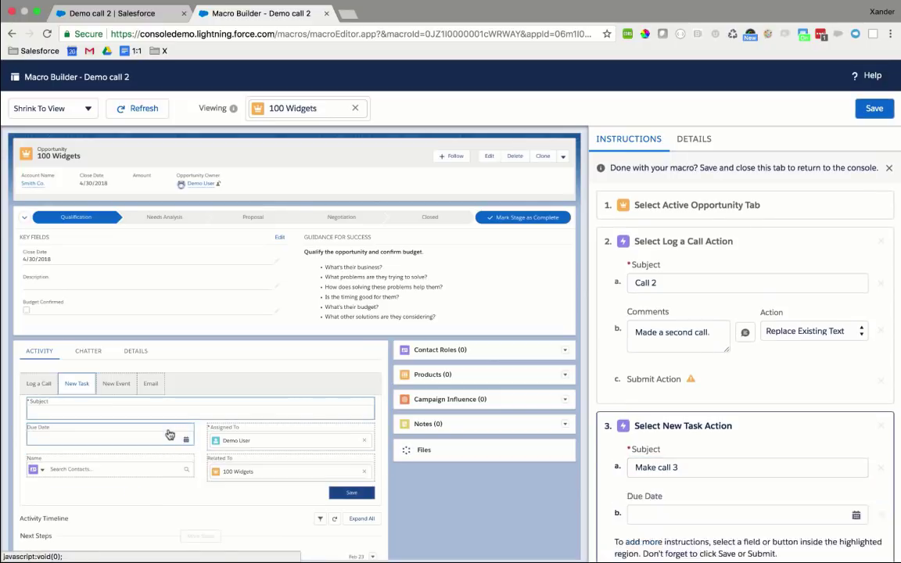
click(856, 476)
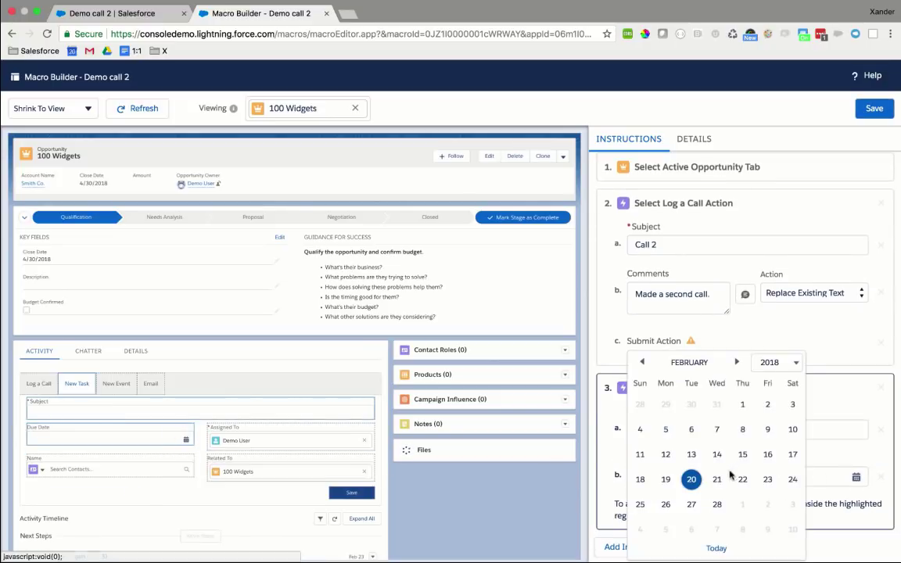
click(768, 480)
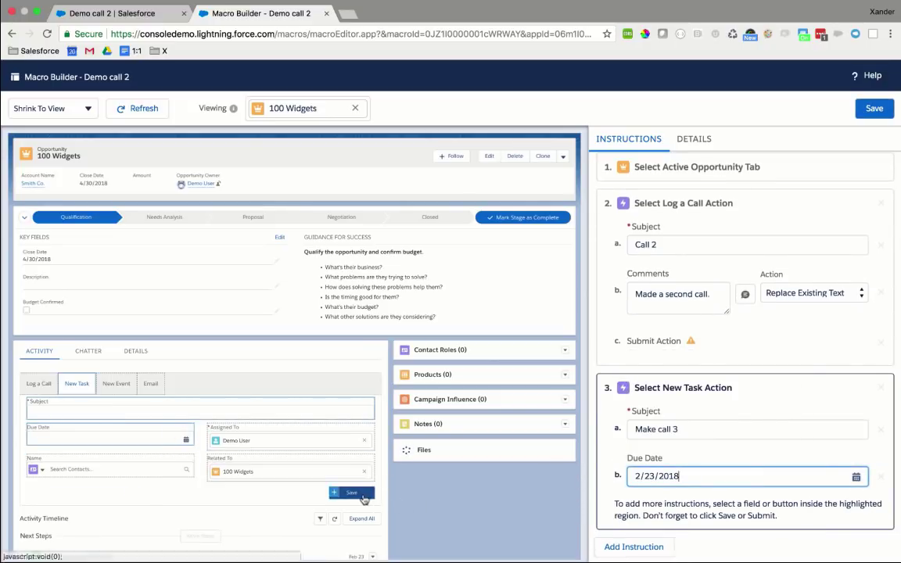
click(360, 495)
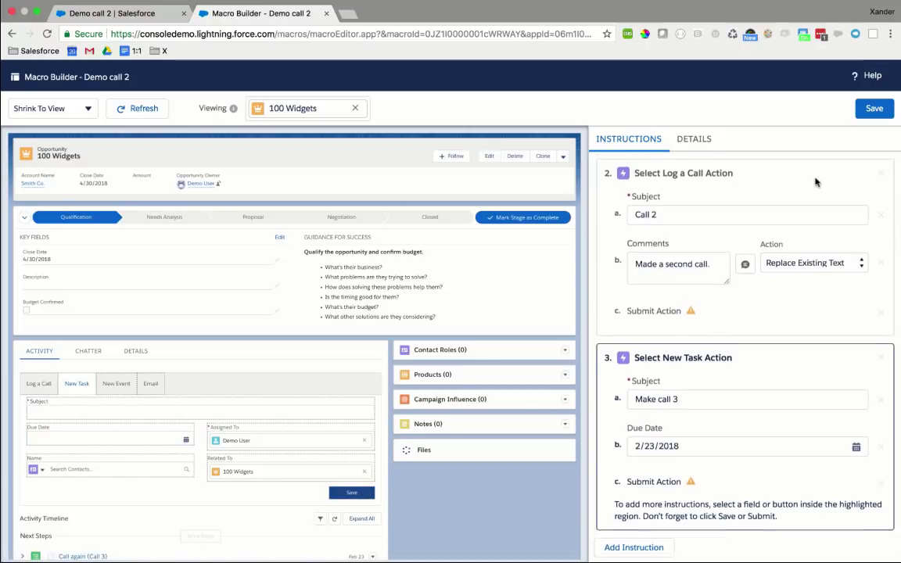
- Save the macro and close the Macro Builder to return to the console
scroll(815, 181, up, 1)
click(876, 108)
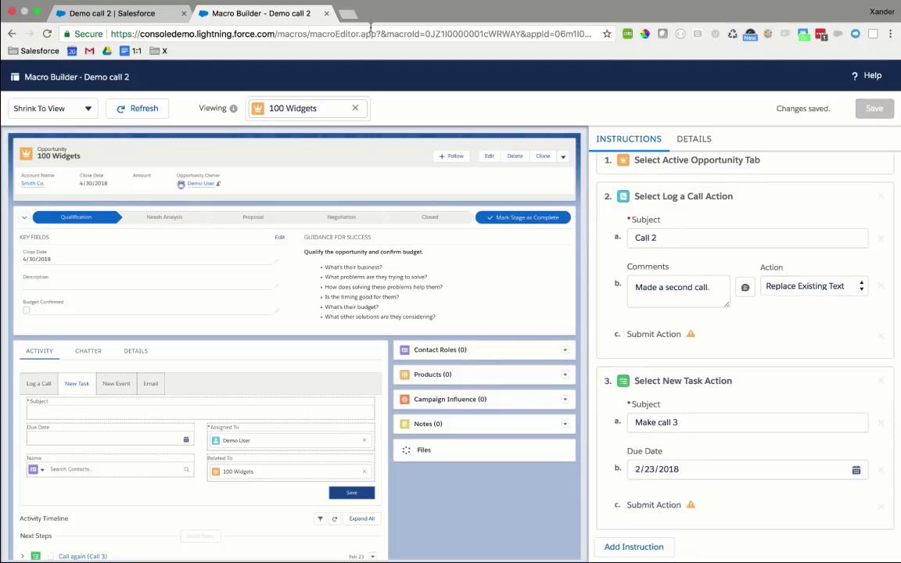
middle_click(293, 14)
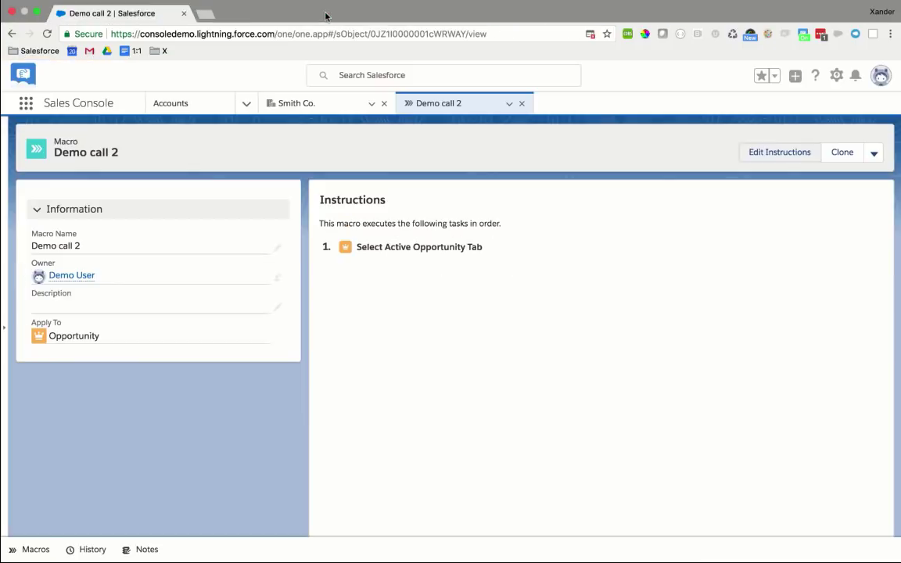
- From the 100 Widgets opportunity, select the "Demo call 2" macro in the Macros utility and view its details
click(303, 104)
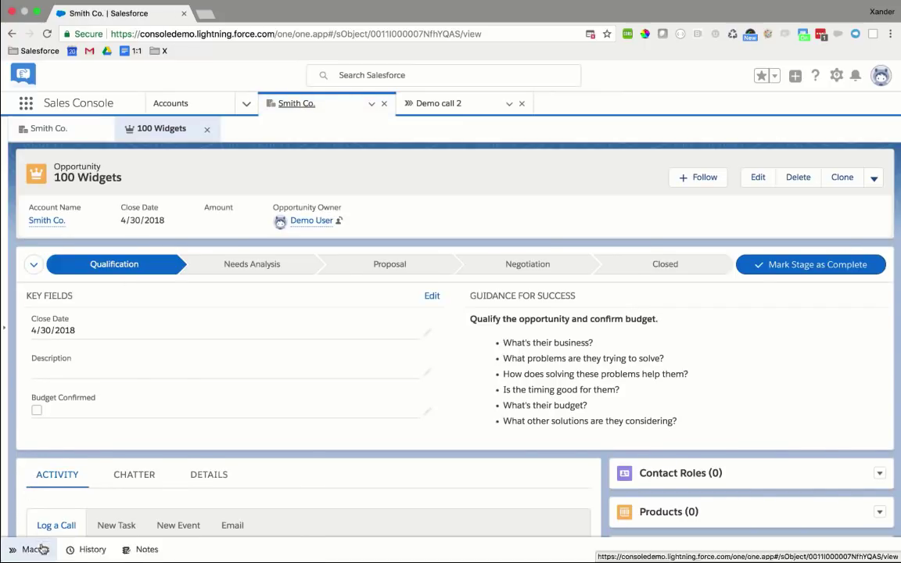
click(35, 551)
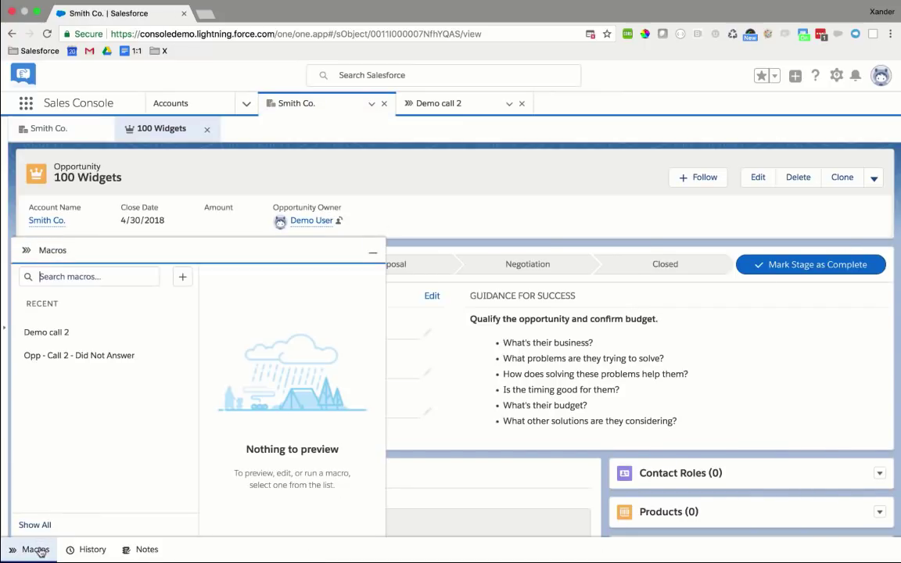
click(70, 336)
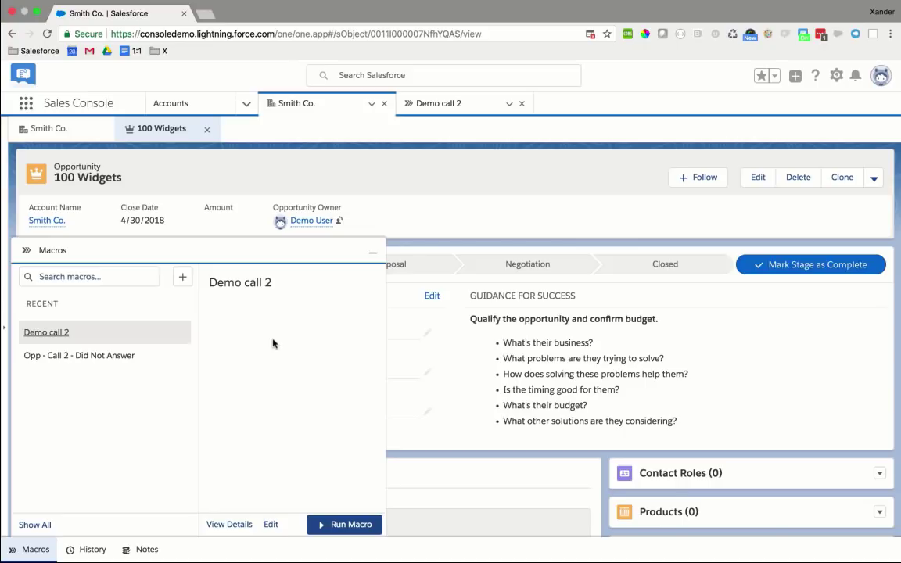
click(231, 525)
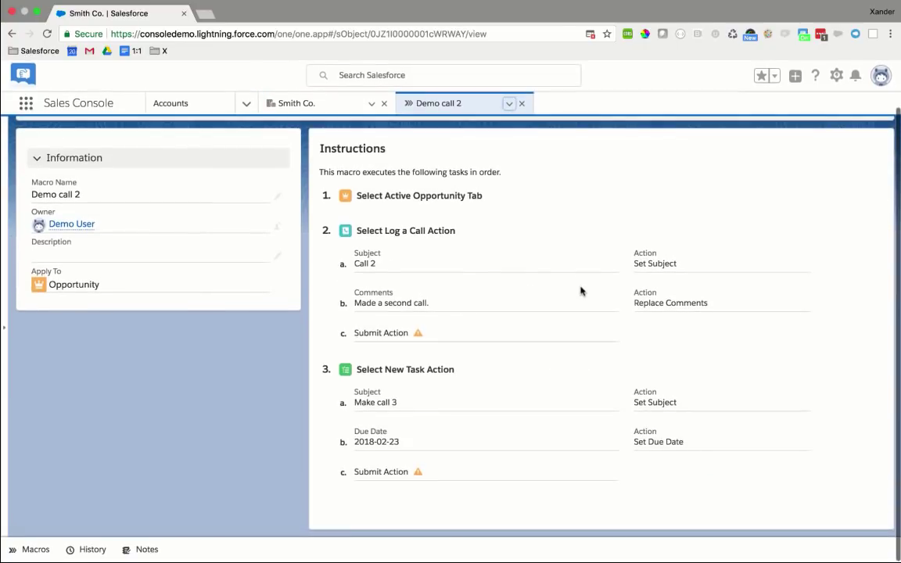